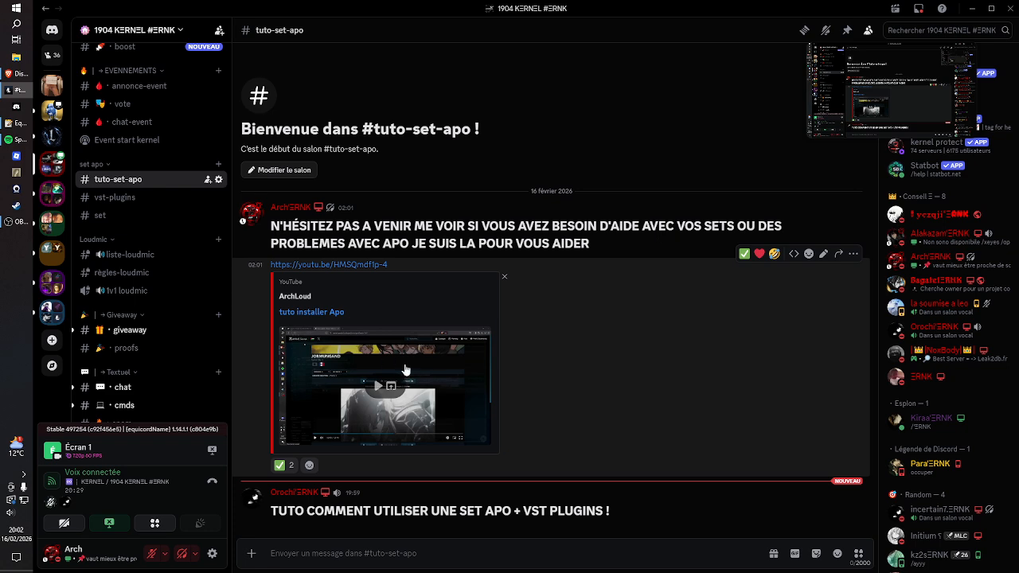
- Switch to the Equalizer APO configuration editor and disable the talk allah.txt include in config.txt
click(16, 124)
click(61, 53)
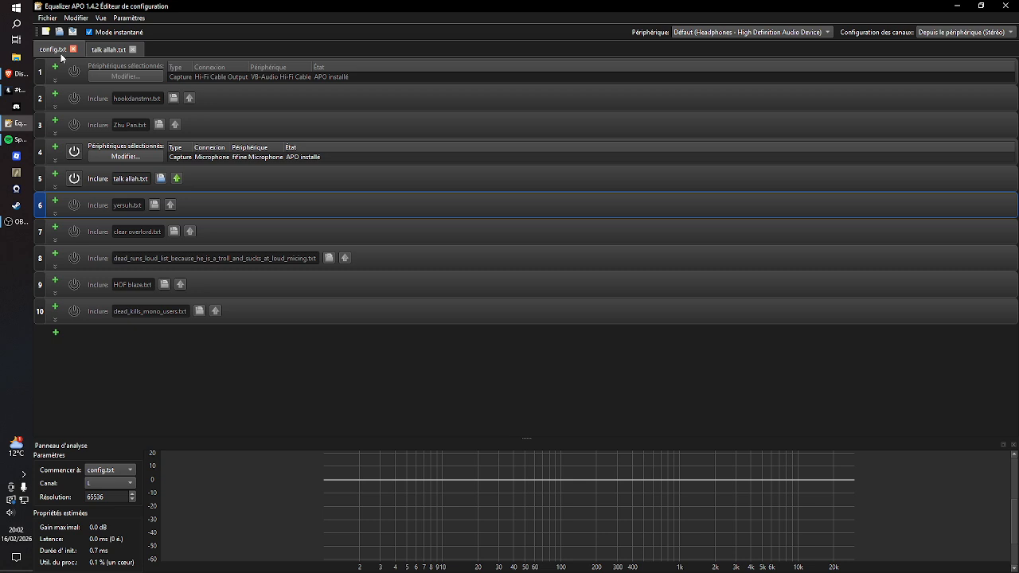
click(73, 178)
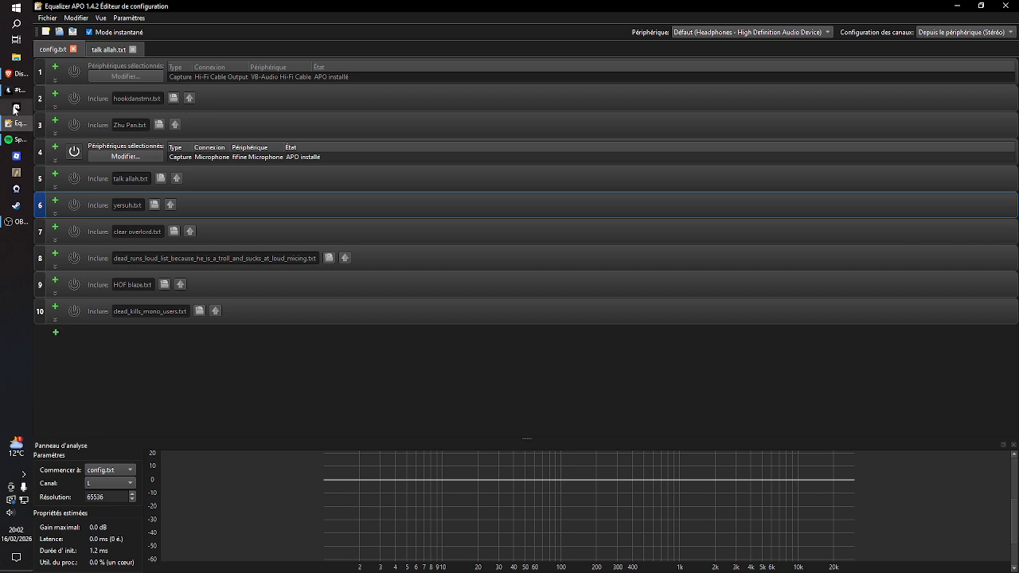
- Open the 1200 Loudmic Setts folder in File Explorer and look through its set files
click(16, 58)
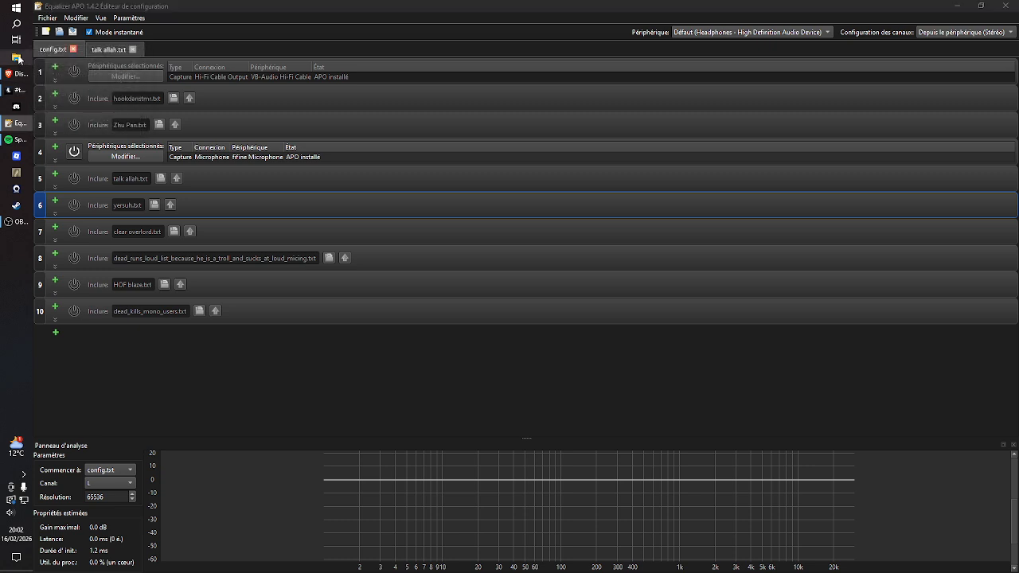
click(255, 309)
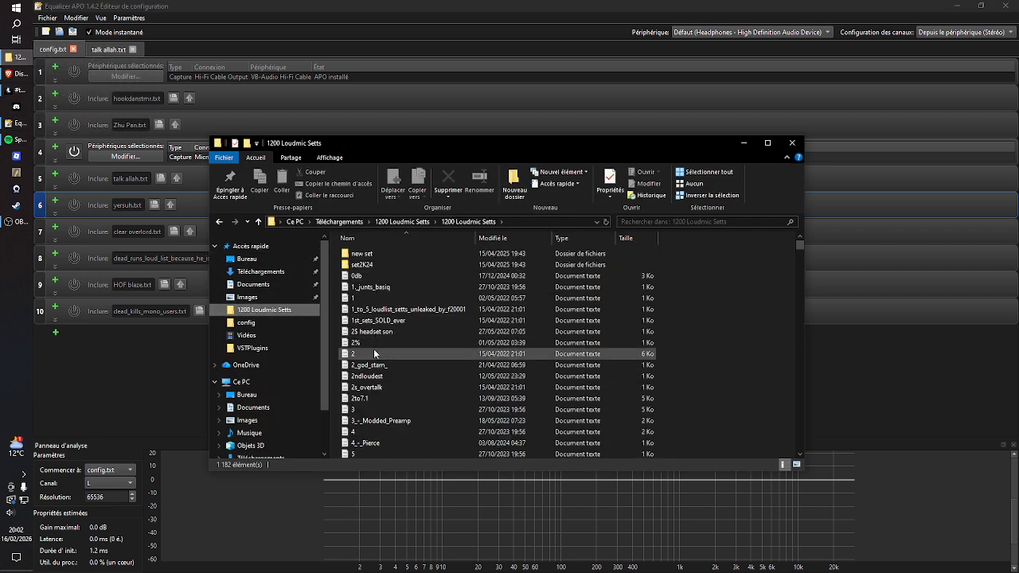
scroll(385, 343, down, 20)
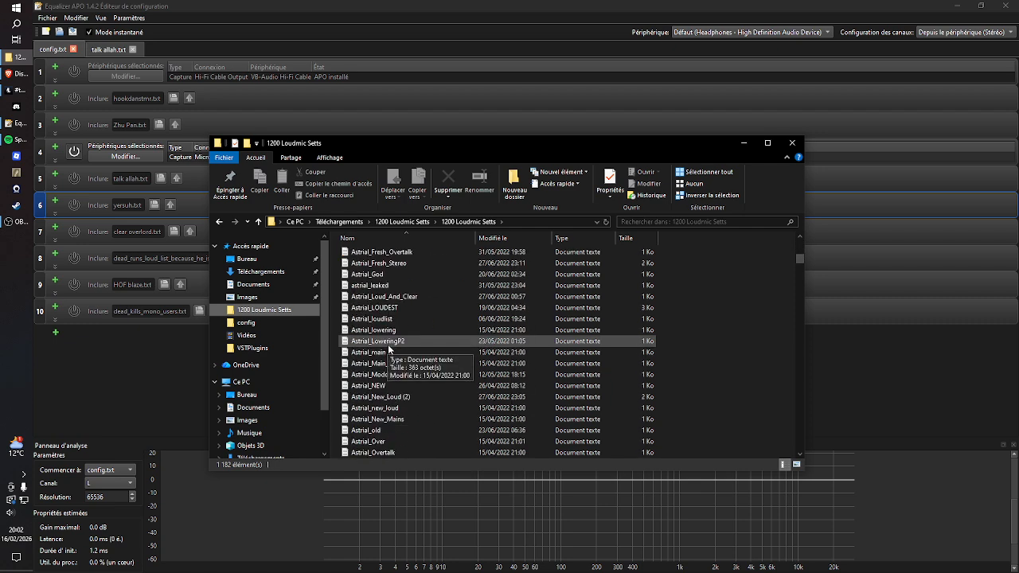
- Go through Téléchargements into the nested 1200 Loudmic Setts folder and copy the charged_main_sets_1 file
click(258, 273)
scroll(457, 307, down, 1)
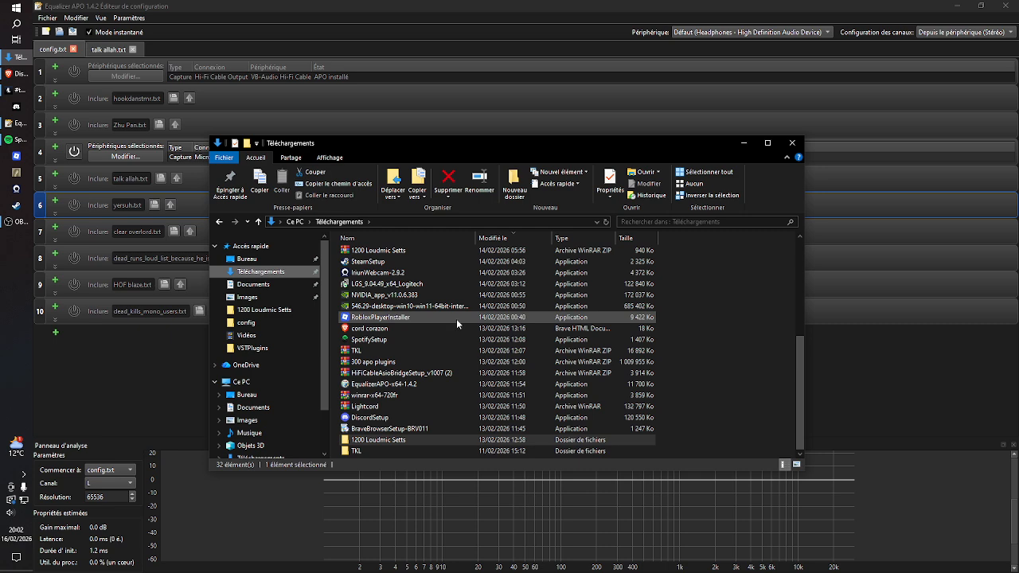
scroll(451, 363, up, 2)
scroll(451, 372, down, 3)
double_click(400, 443)
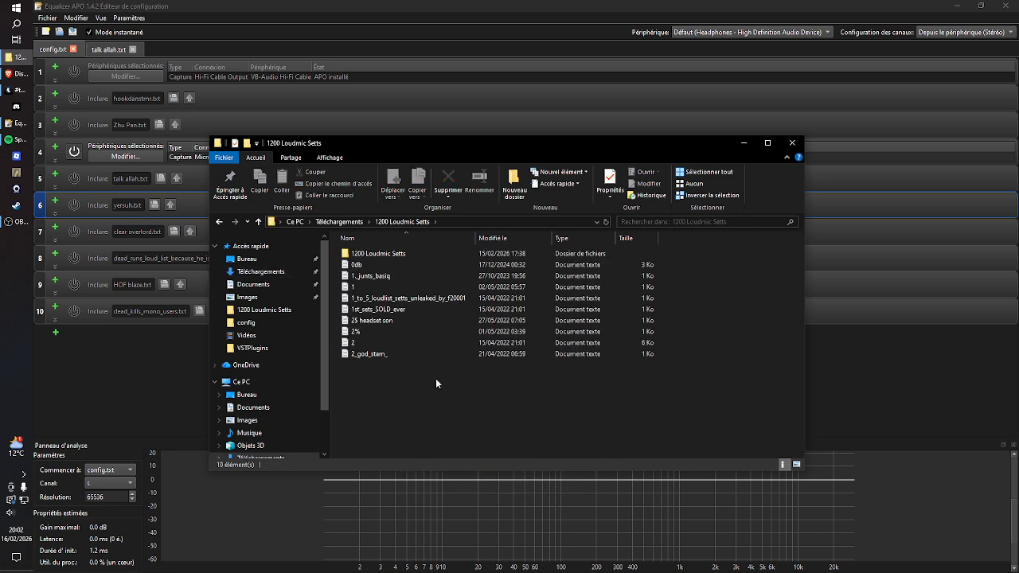
double_click(373, 254)
scroll(413, 362, down, 20)
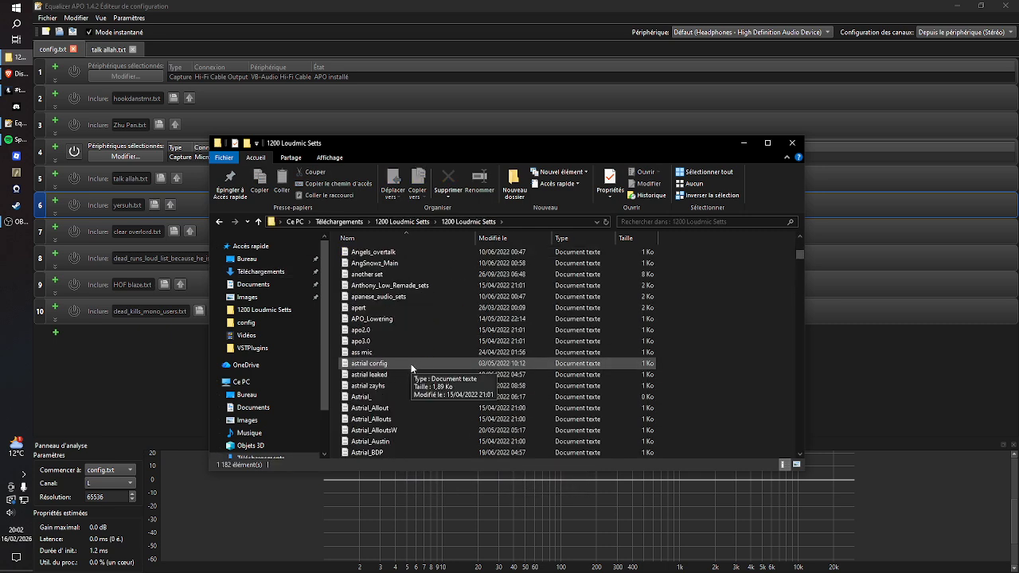
scroll(413, 366, down, 20)
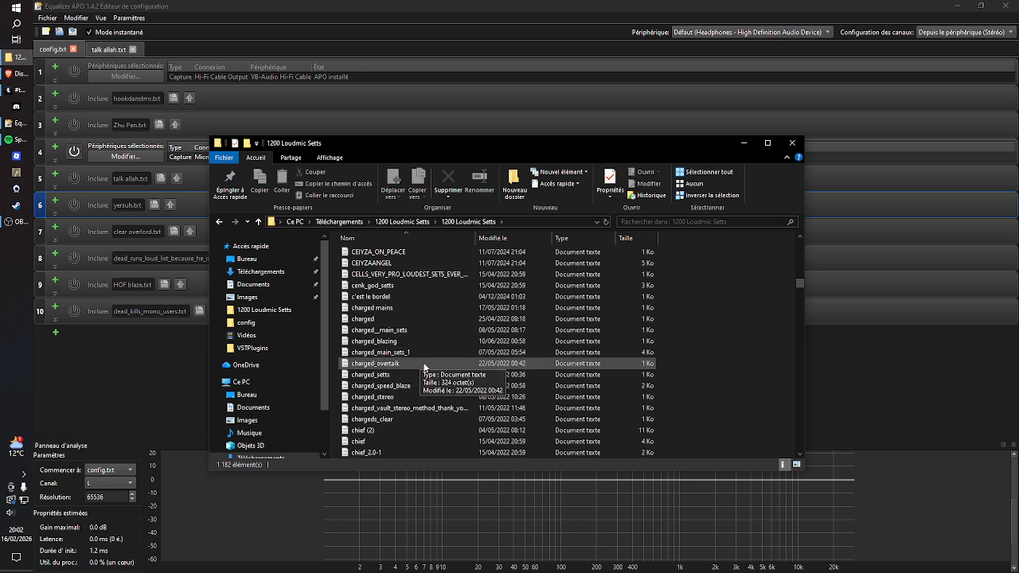
click(417, 352)
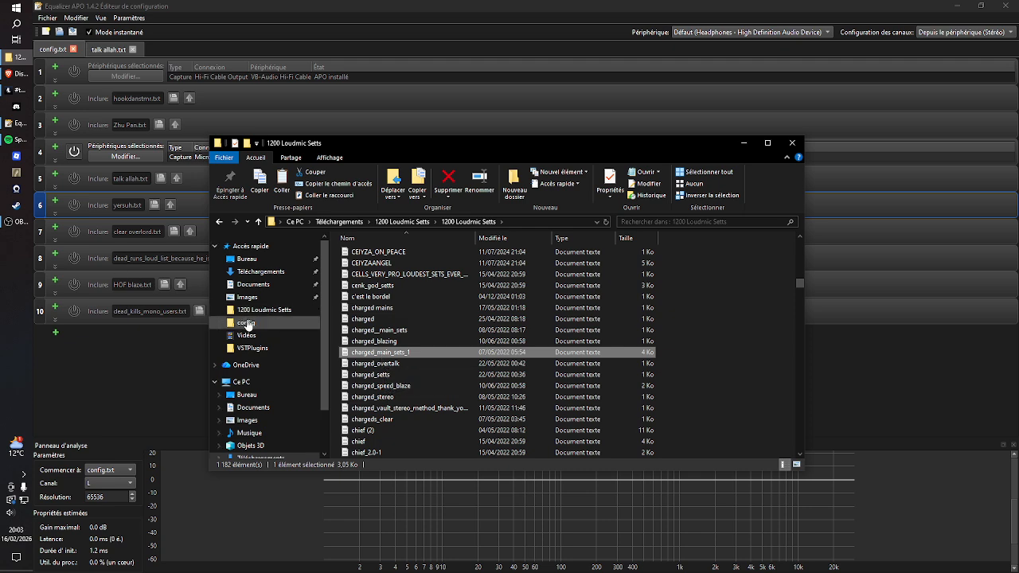
- Paste charged_main_sets_1 into the config folder of EqualizerAPO, under Programmes on the local disk C:
click(256, 381)
double_click(399, 367)
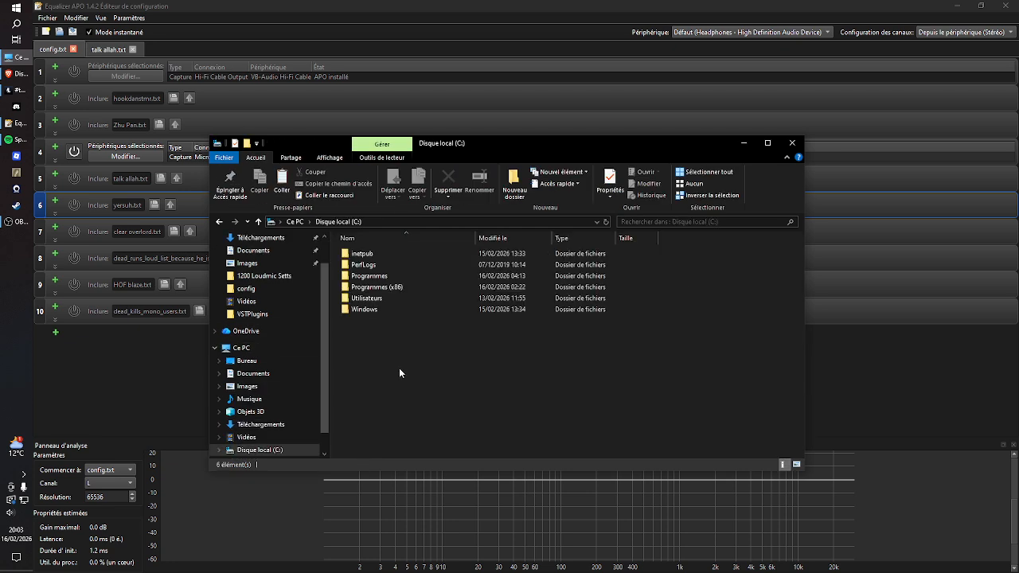
click(388, 277)
double_click(387, 278)
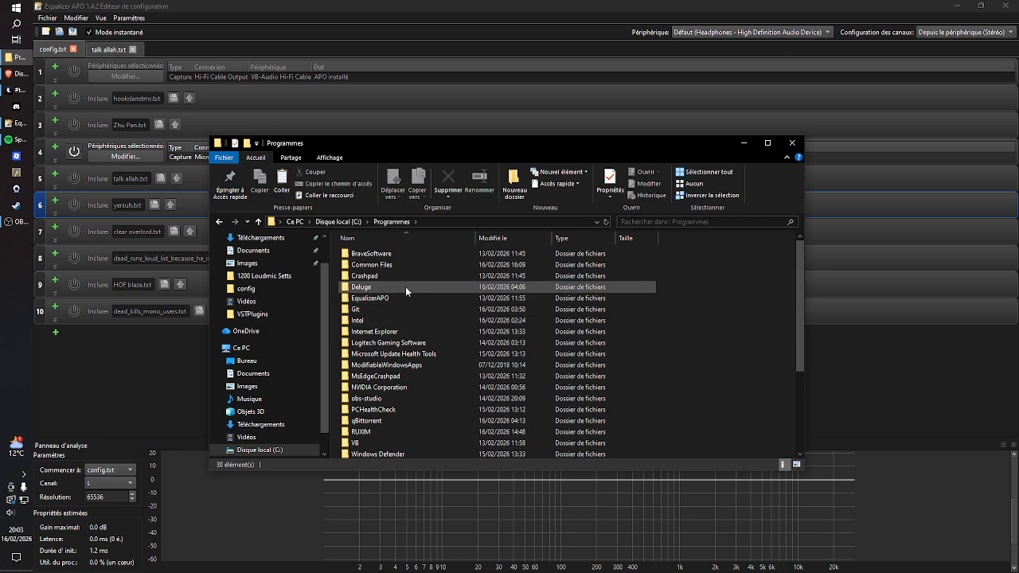
double_click(393, 298)
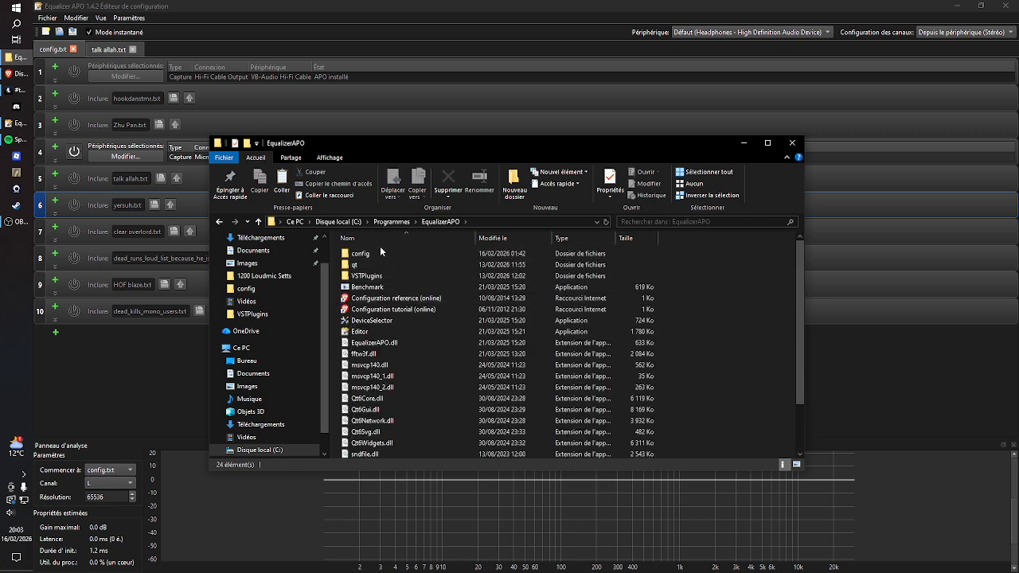
double_click(380, 249)
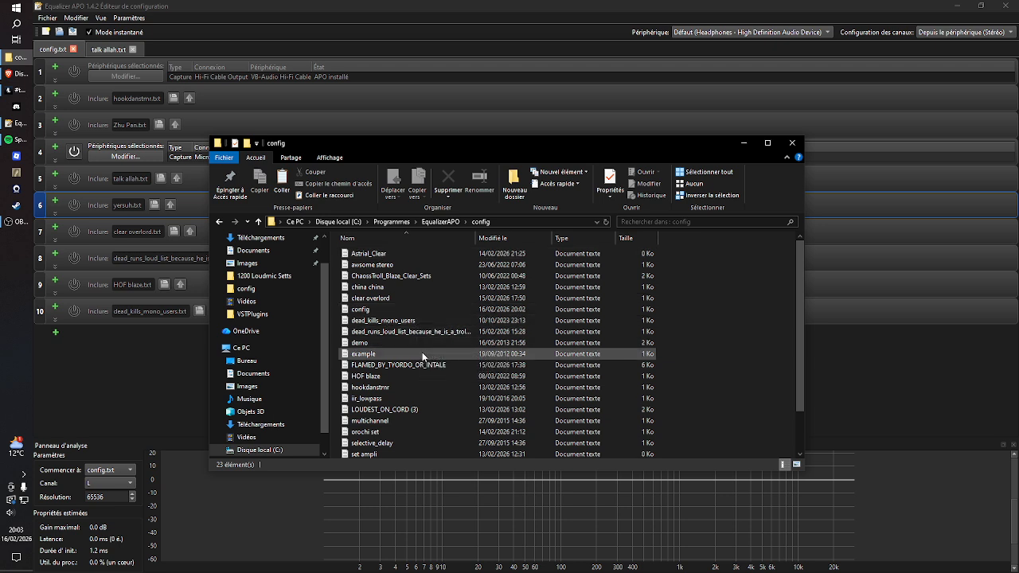
key(ctrl+v)
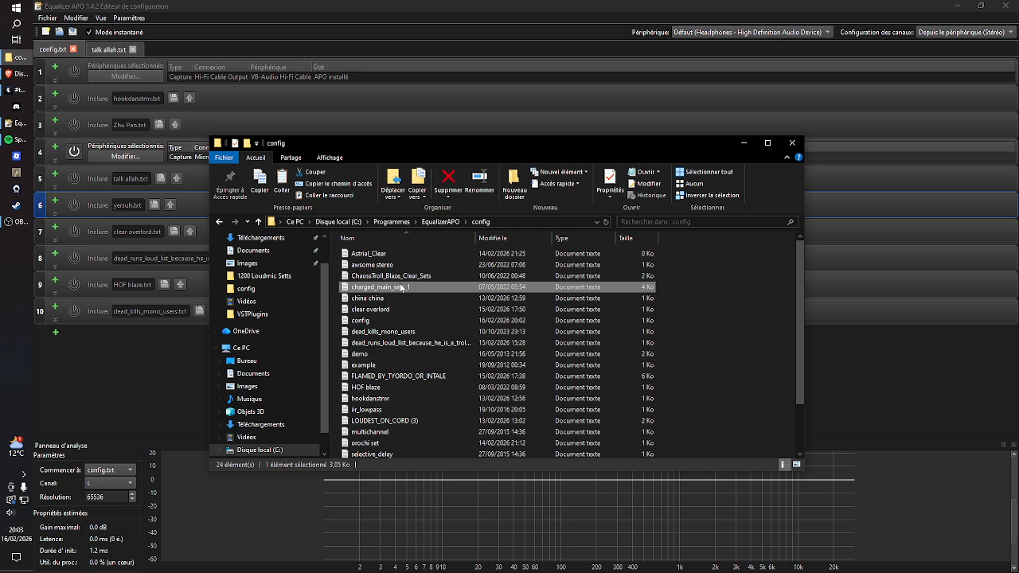
- Back in Equalizer APO, add an Include entry at the end of config.txt that loads charged_main_sets_1
click(45, 333)
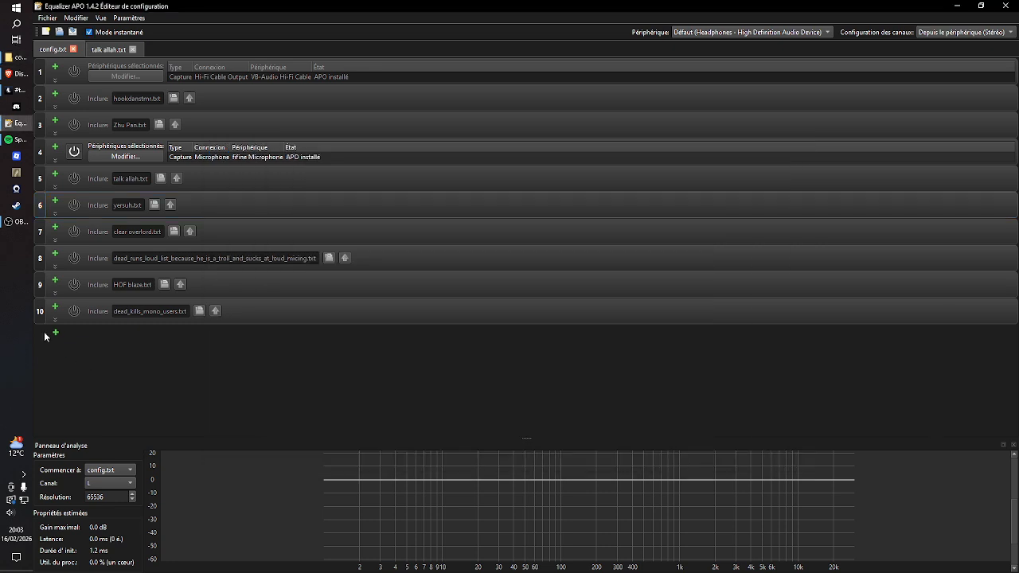
click(55, 333)
mouse_move(104, 358)
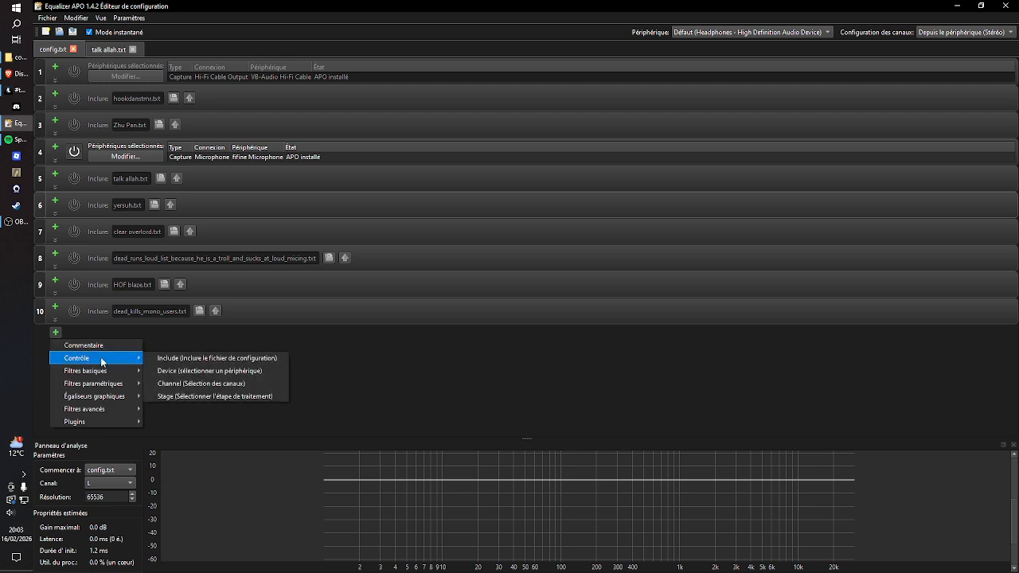
click(173, 360)
click(142, 337)
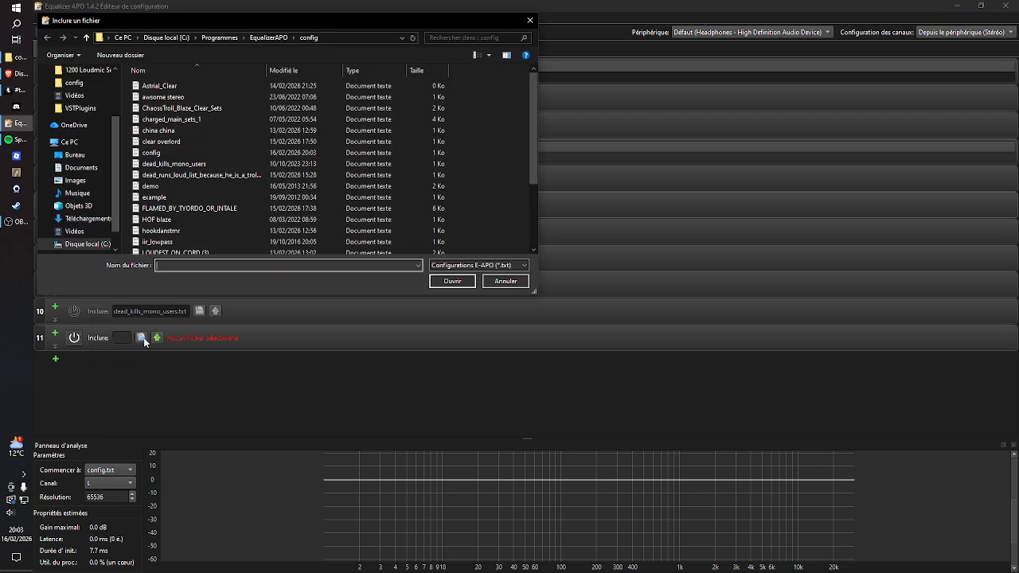
click(194, 121)
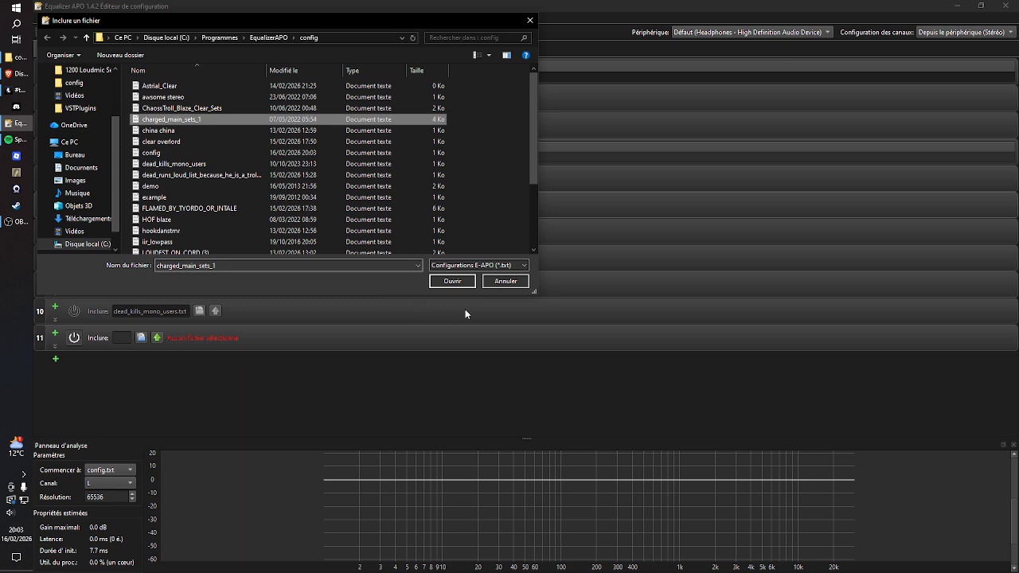
click(452, 283)
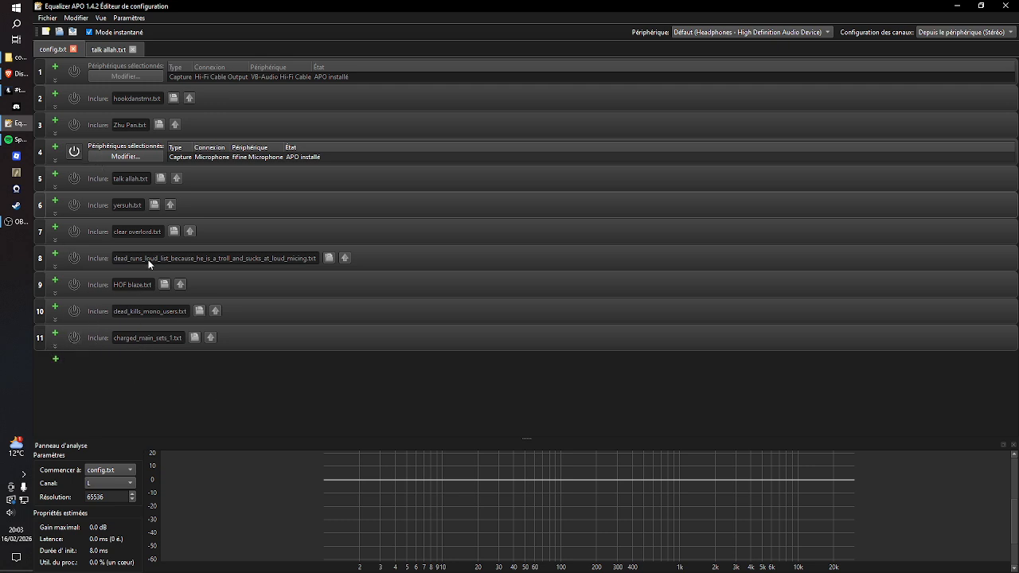
click(55, 359)
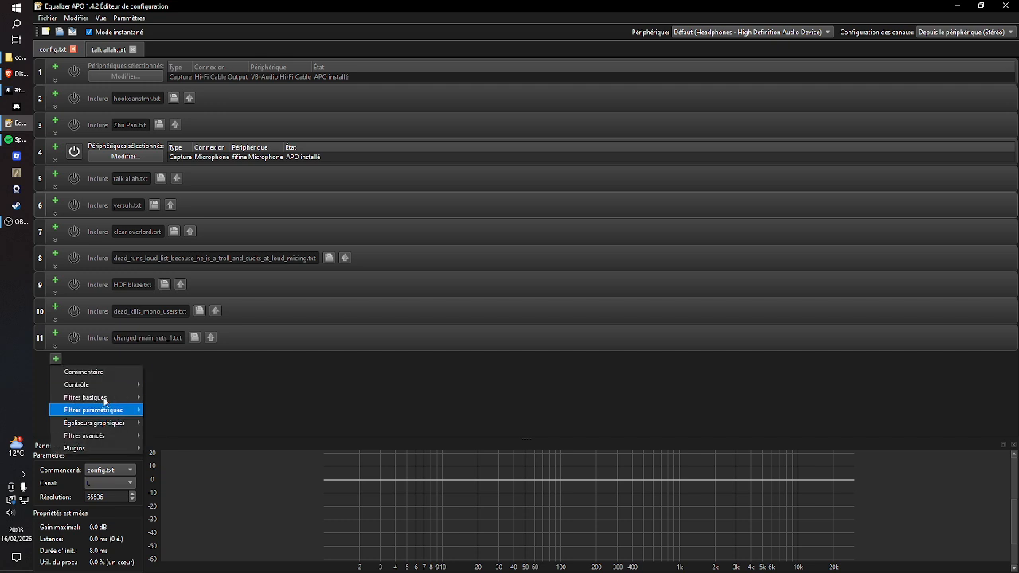
mouse_move(128, 386)
click(214, 366)
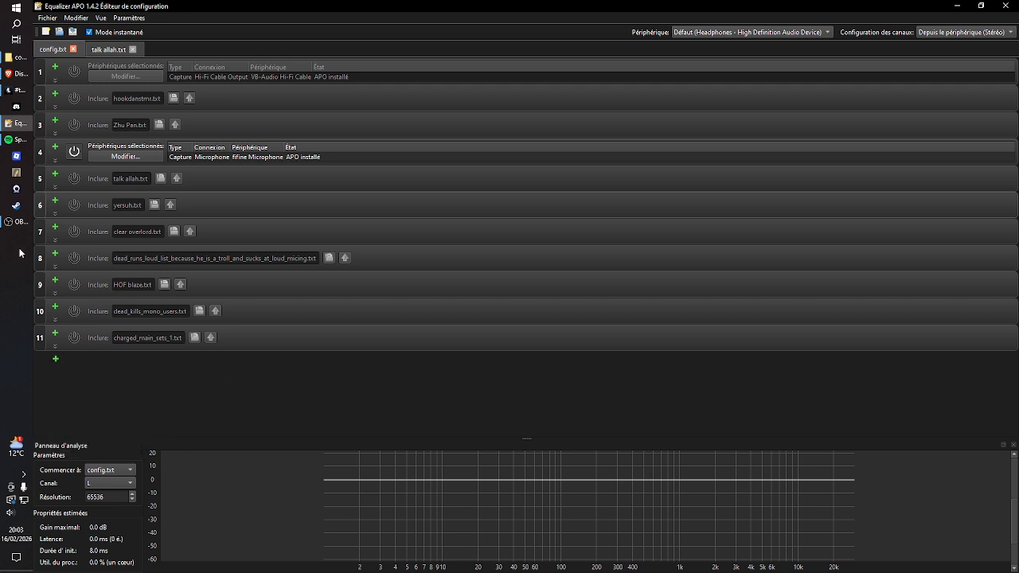
- Create a text document named xxxxxx in the EqualizerAPO config folder and minimize File Explorer
click(17, 57)
scroll(441, 388, down, 2)
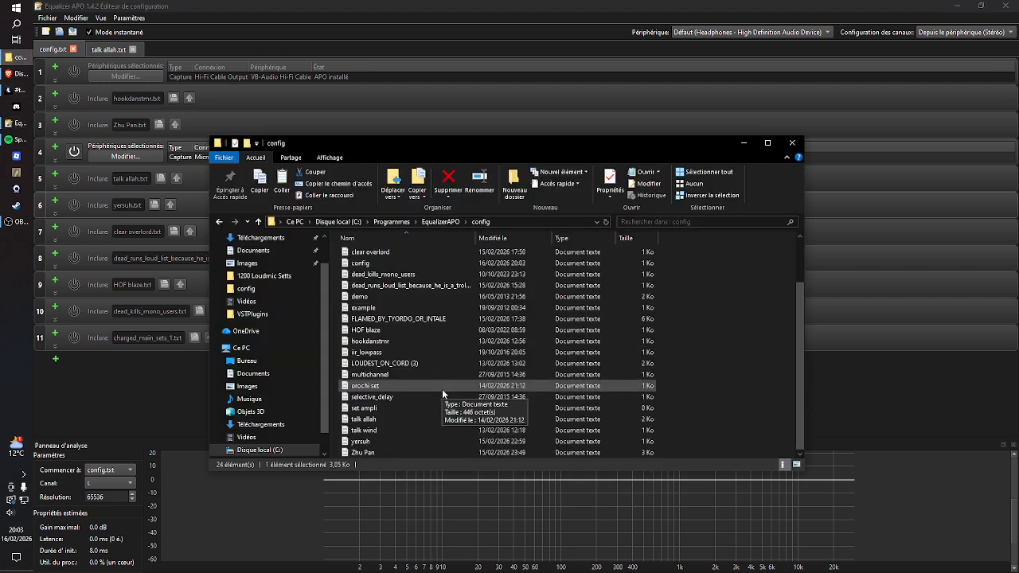
right_click(680, 368)
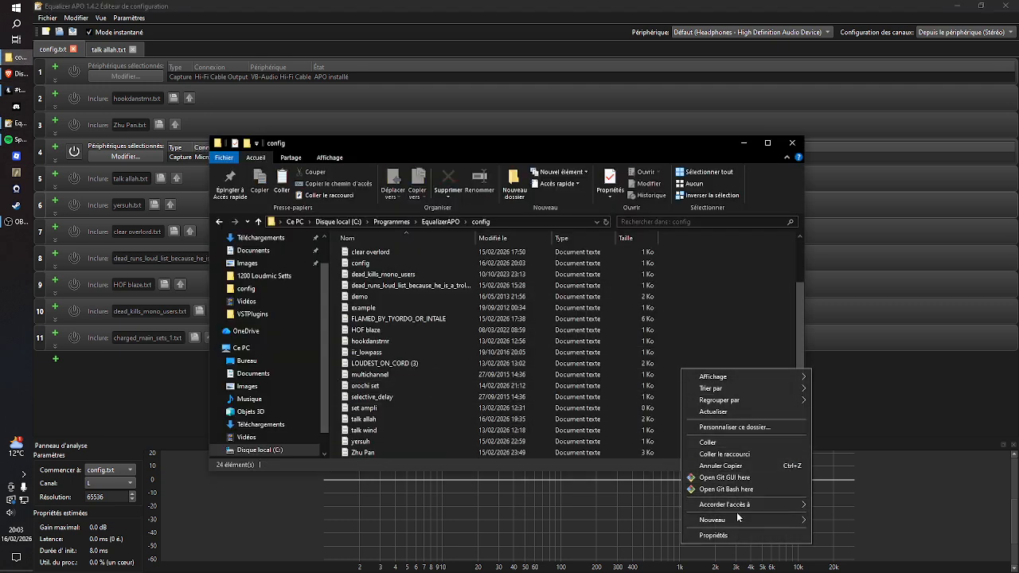
mouse_move(739, 523)
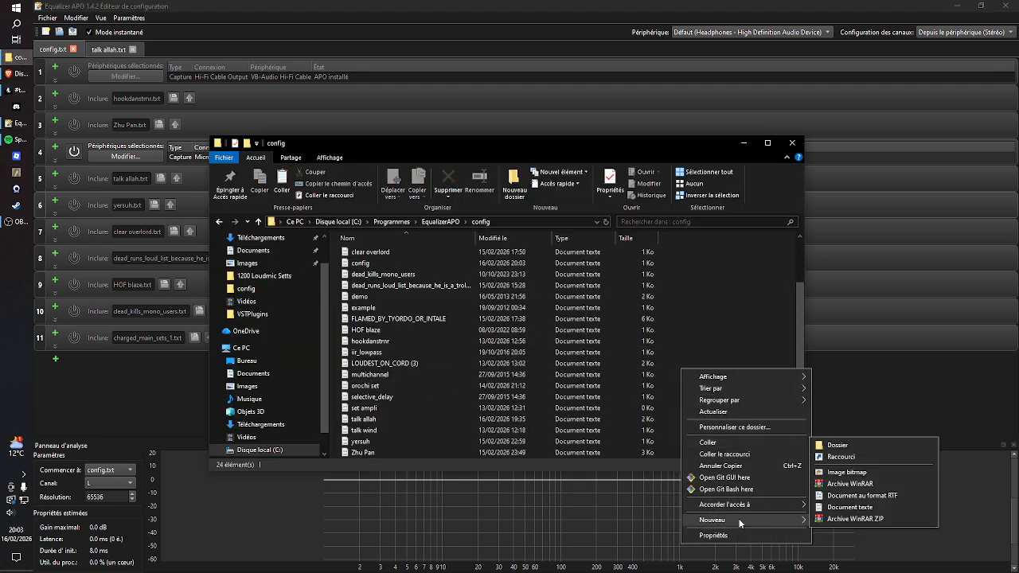
click(847, 510)
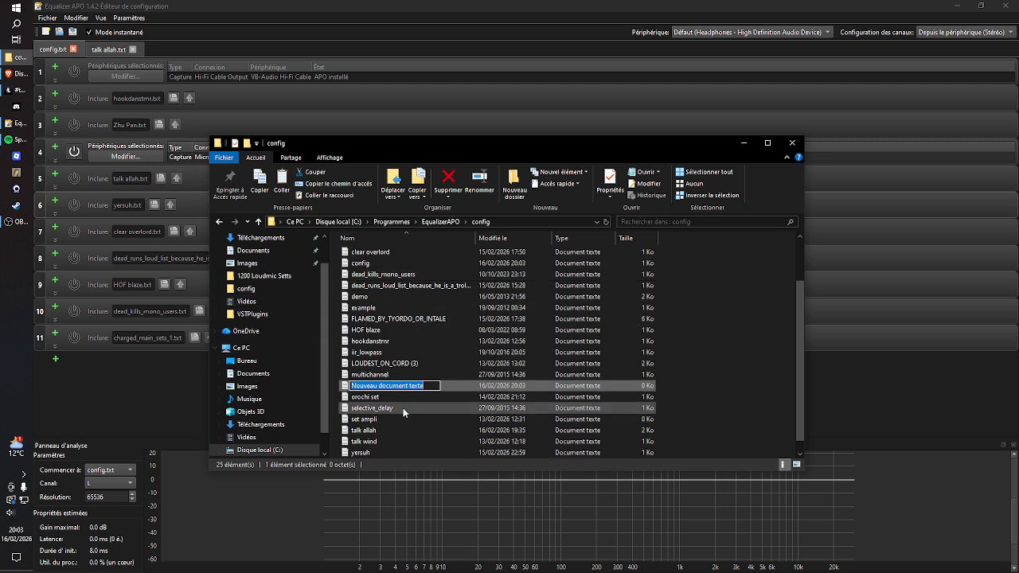
key(BackSpace)
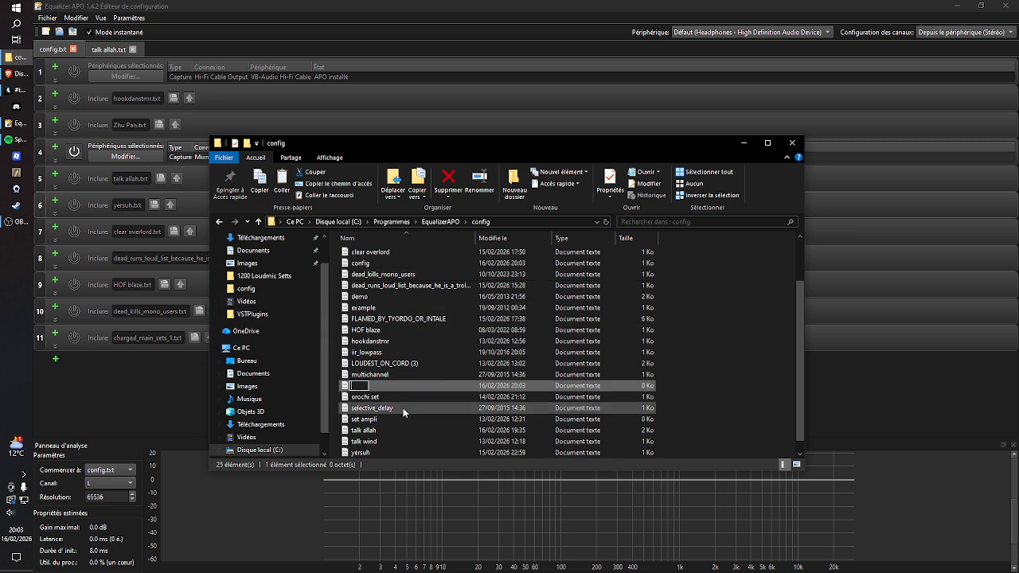
text(xxxxxx)
key(Return)
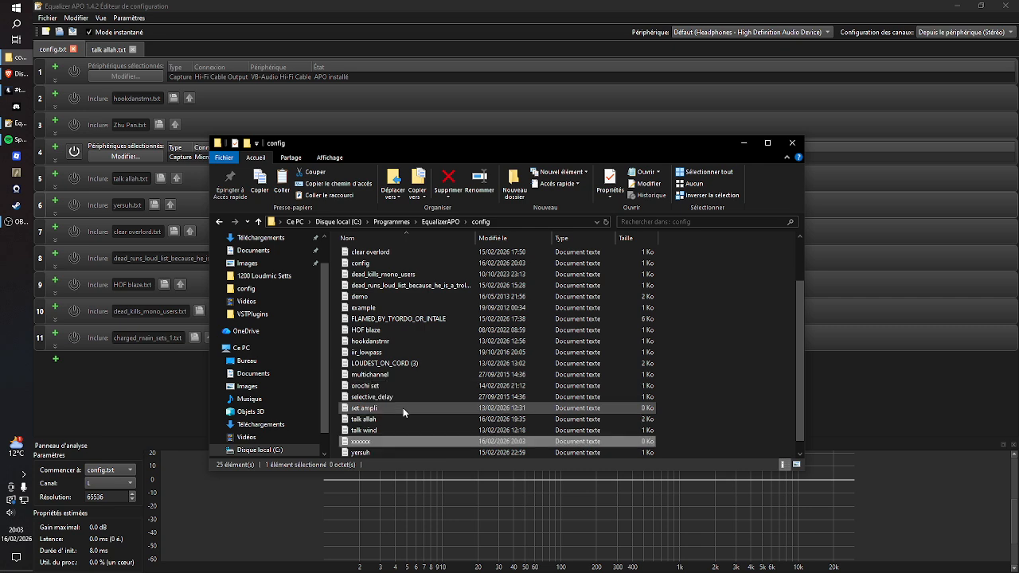
click(743, 144)
- Add another Include entry at the end of config.txt that loads the xxxxxx file
click(54, 359)
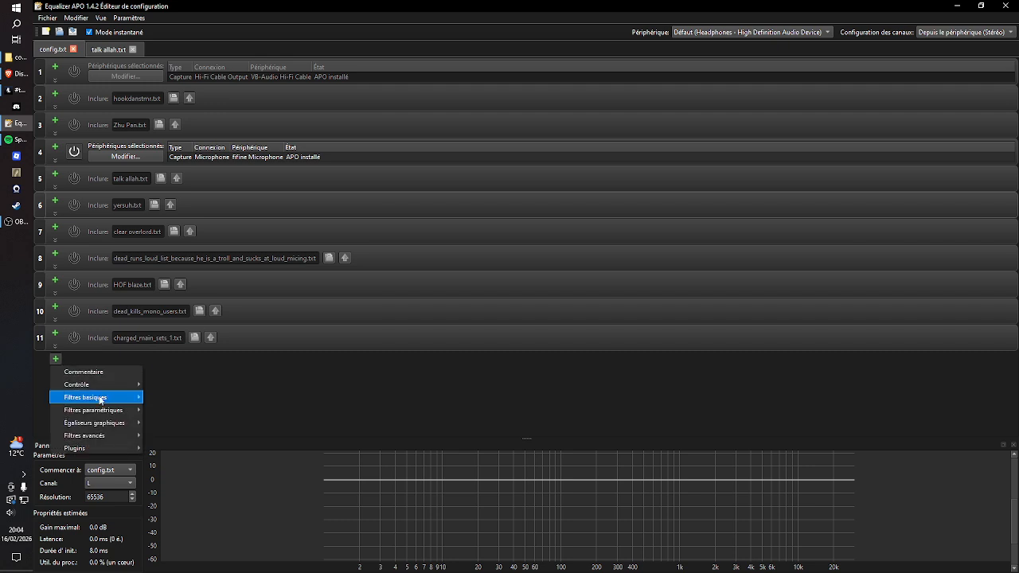
mouse_move(96, 384)
click(162, 384)
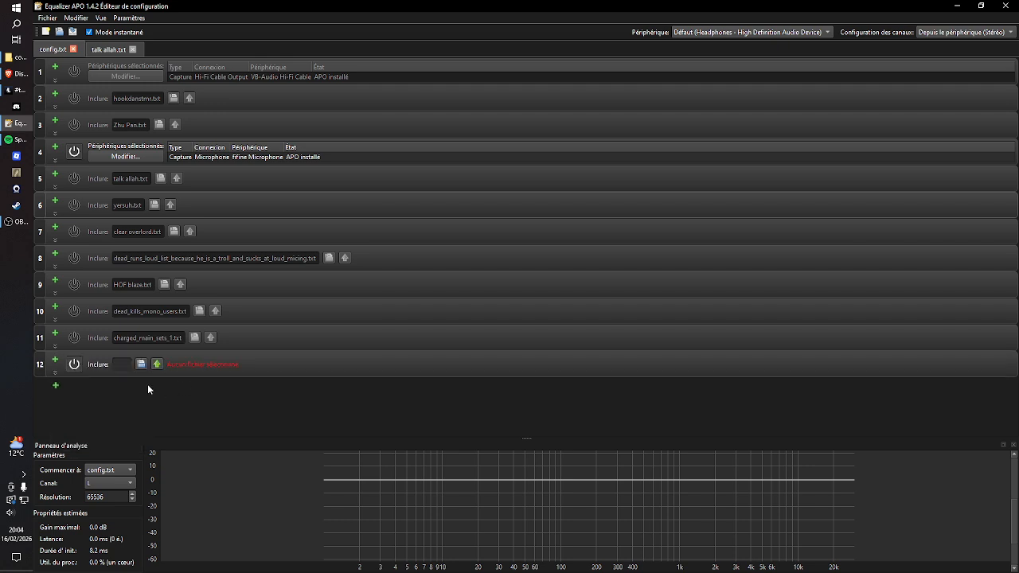
click(140, 365)
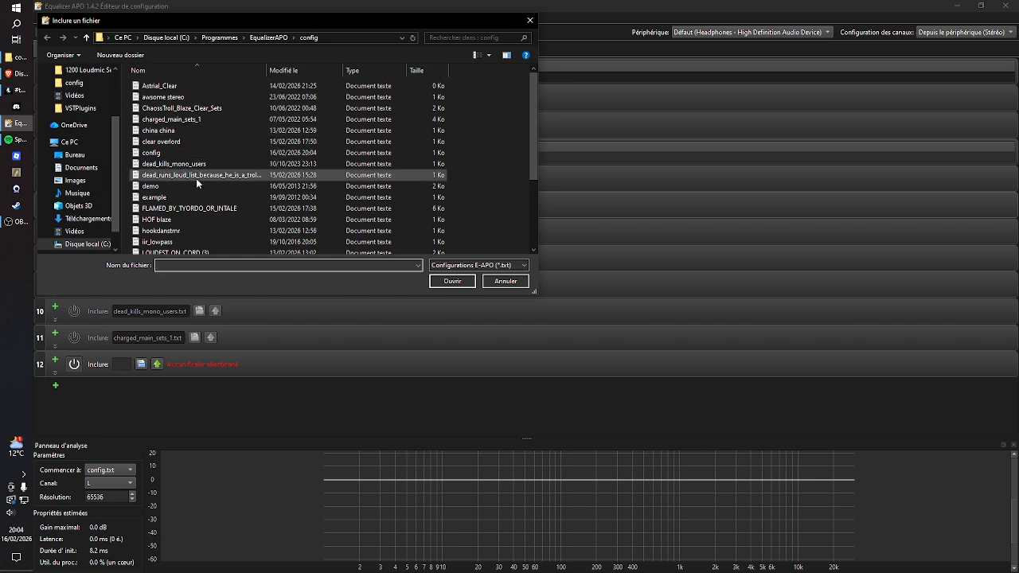
scroll(196, 178, down, 2)
scroll(195, 180, down, 2)
click(185, 222)
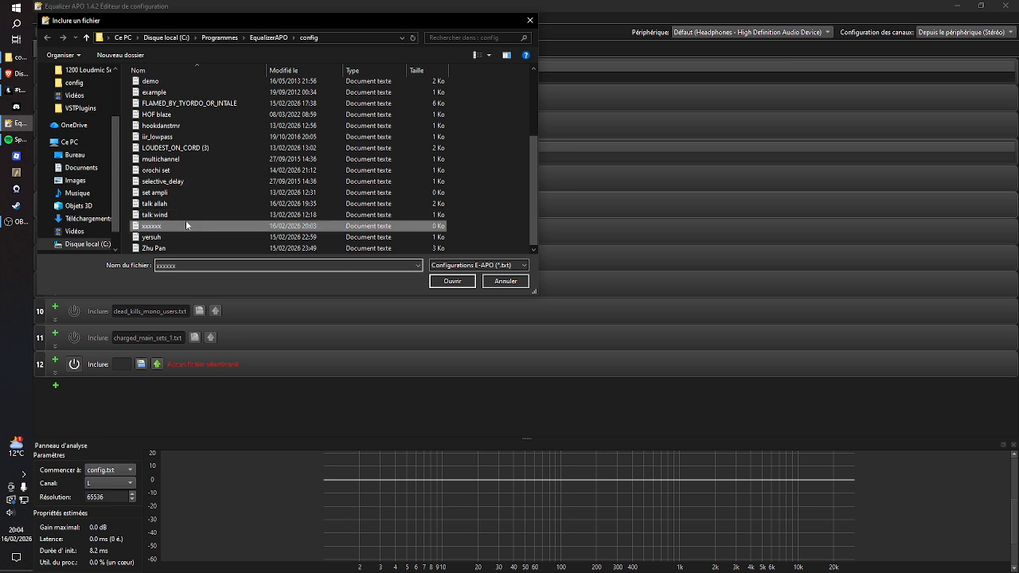
click(448, 281)
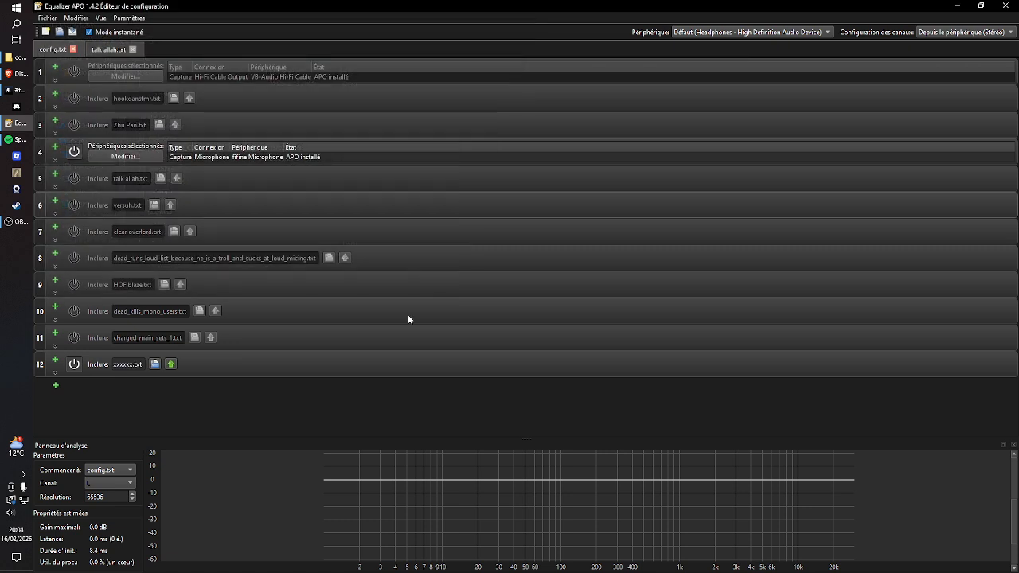
- Open the included xxxxxx.txt for editing and remove its empty first row
click(170, 364)
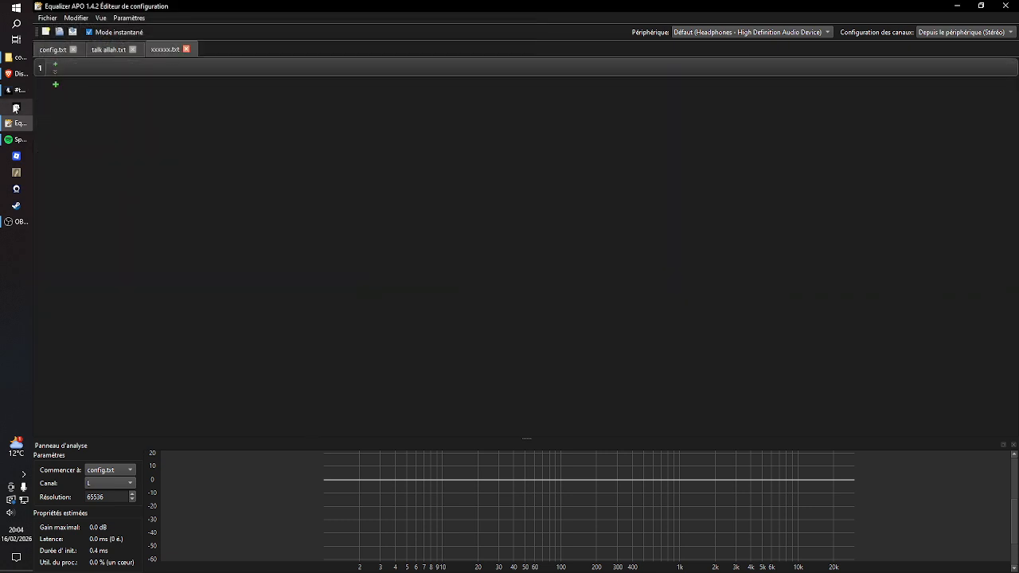
click(56, 73)
click(114, 80)
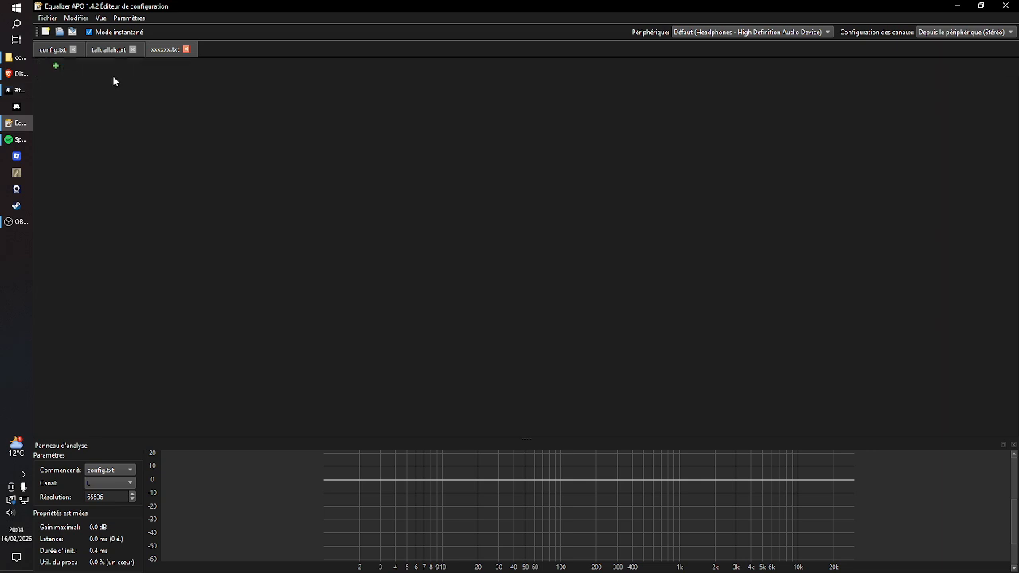
- Add a VST plugin entry to the empty xxxxxx.txt and open its plugin file selection
click(56, 66)
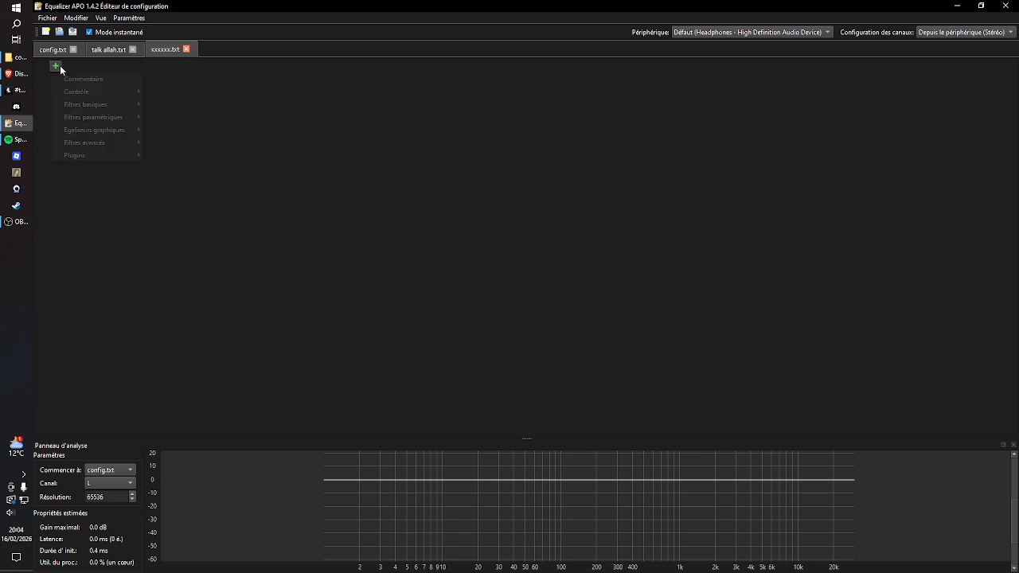
mouse_move(104, 155)
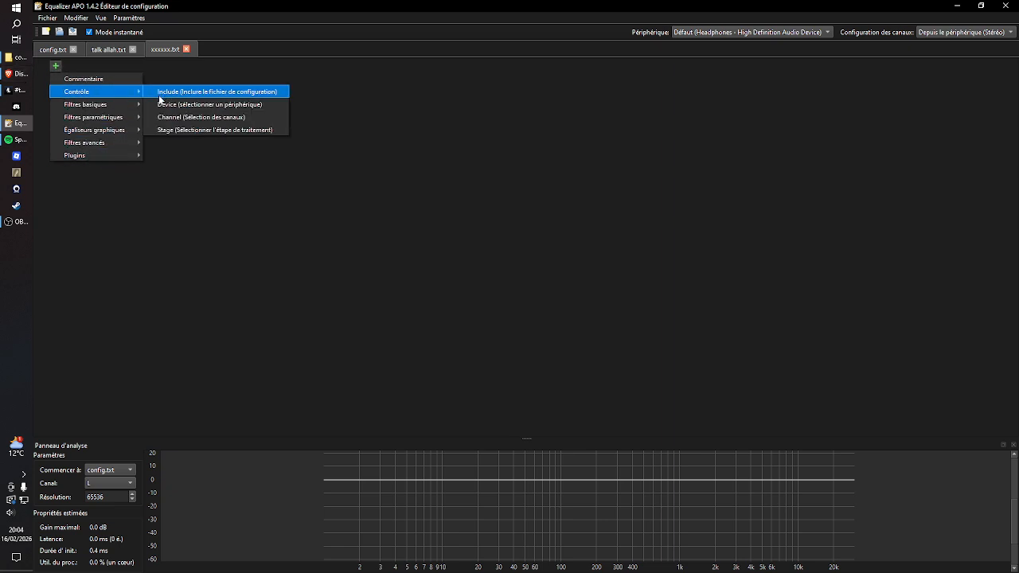
mouse_move(104, 117)
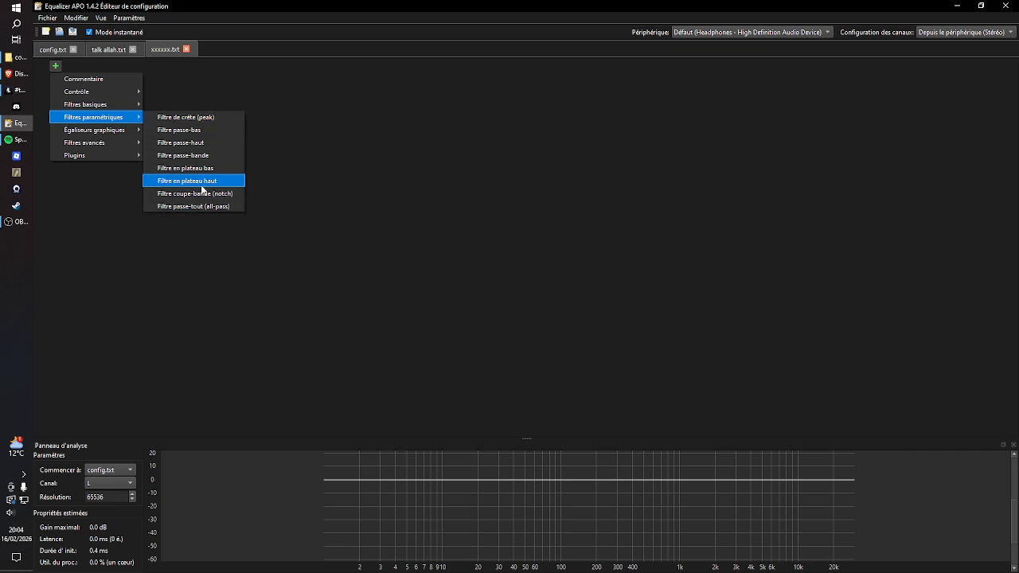
mouse_move(112, 135)
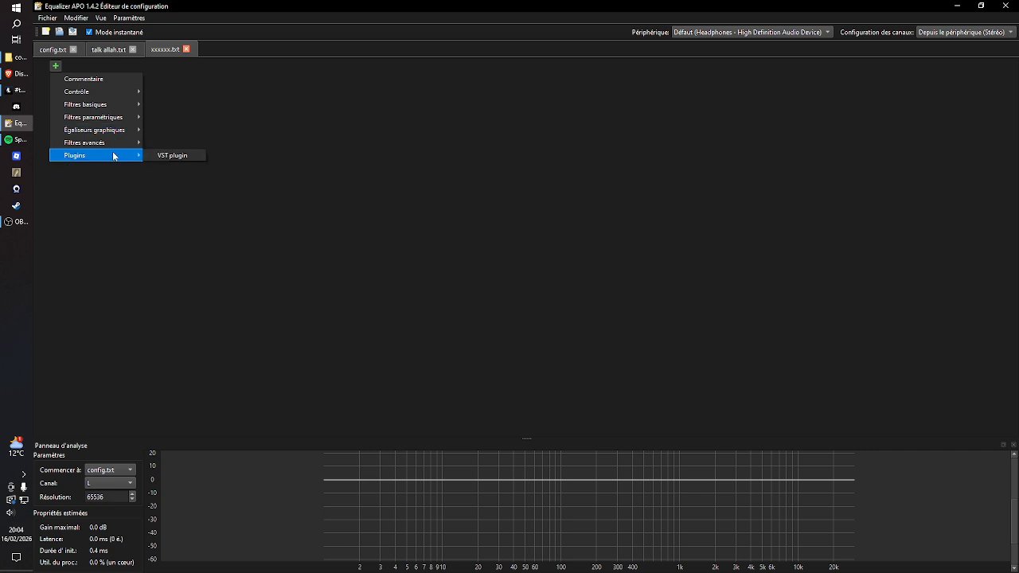
click(165, 154)
click(172, 71)
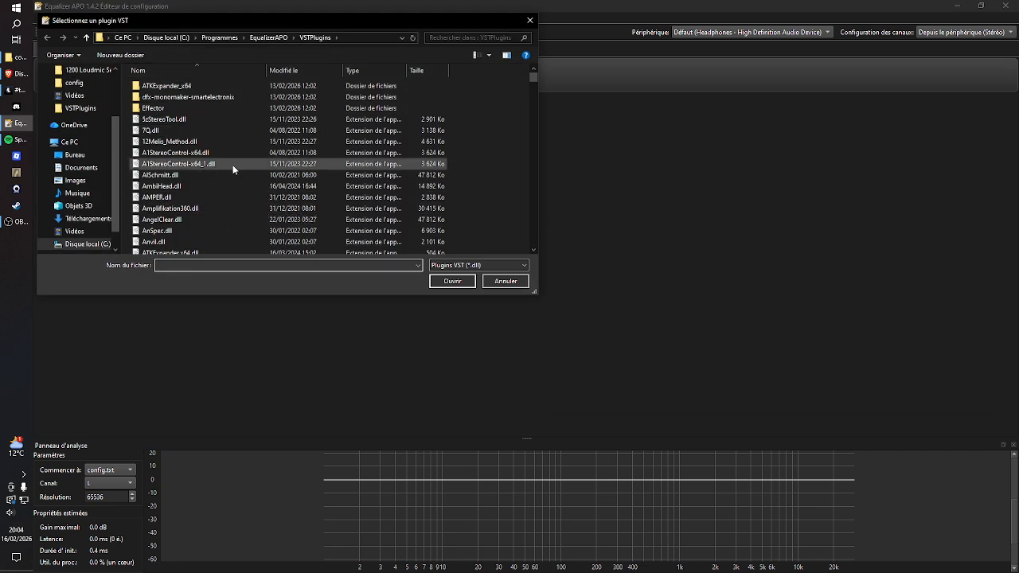
- Browse the available DLL files in the VSTPlugins folder, then cancel without choosing a plugin
scroll(221, 142, down, 5)
scroll(220, 143, down, 15)
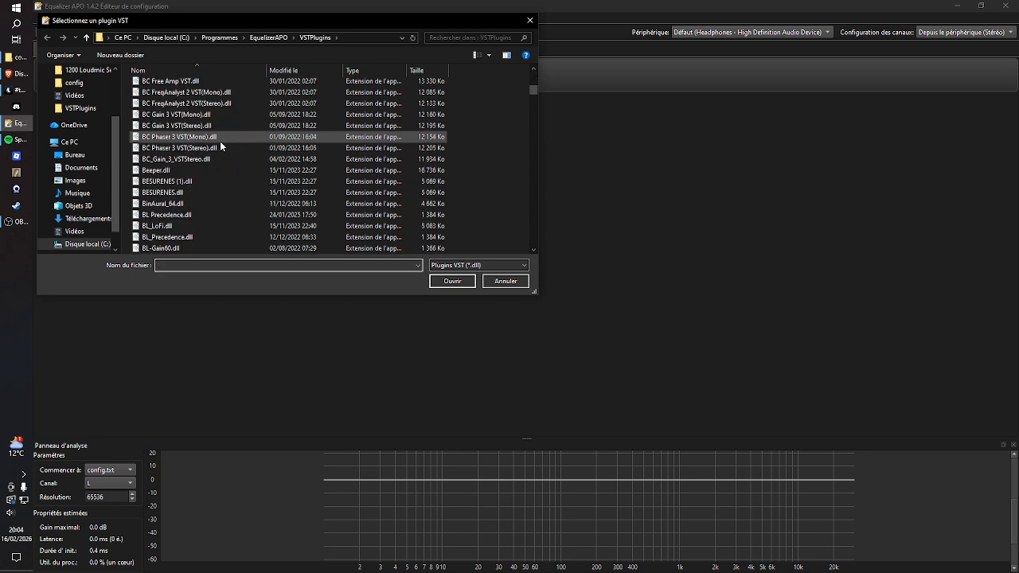
scroll(220, 144, down, 15)
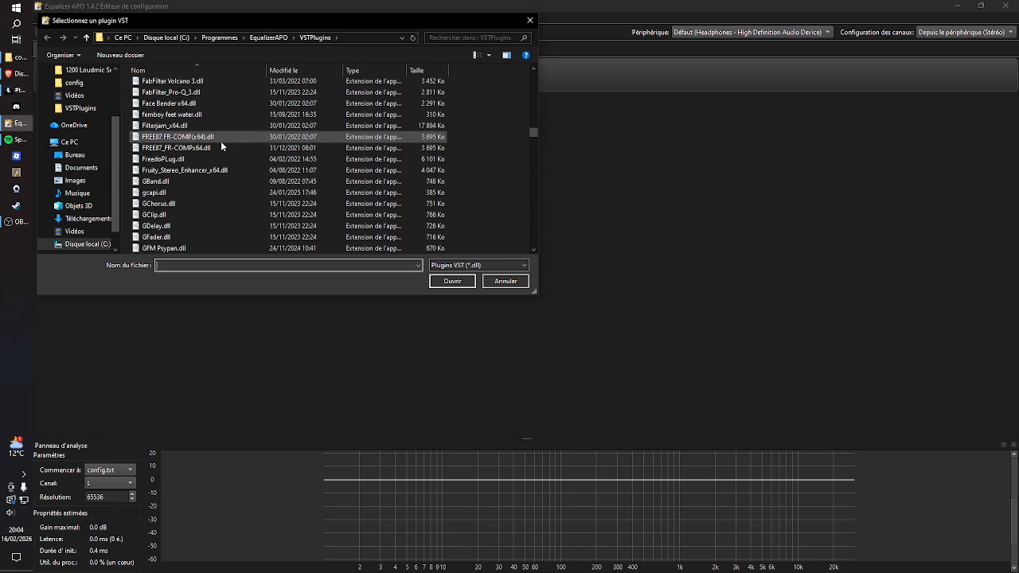
scroll(219, 141, down, 15)
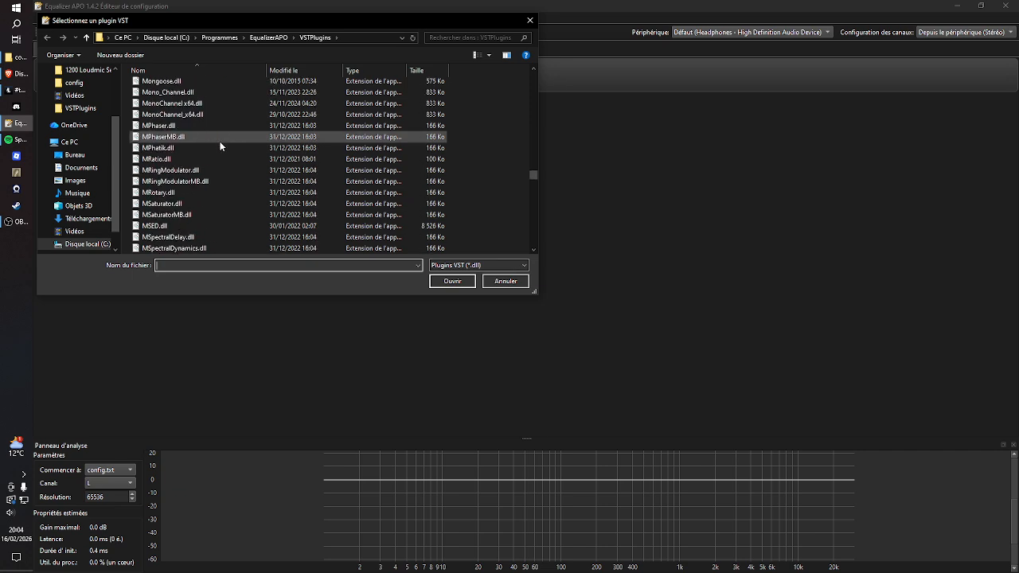
scroll(220, 203, down, 15)
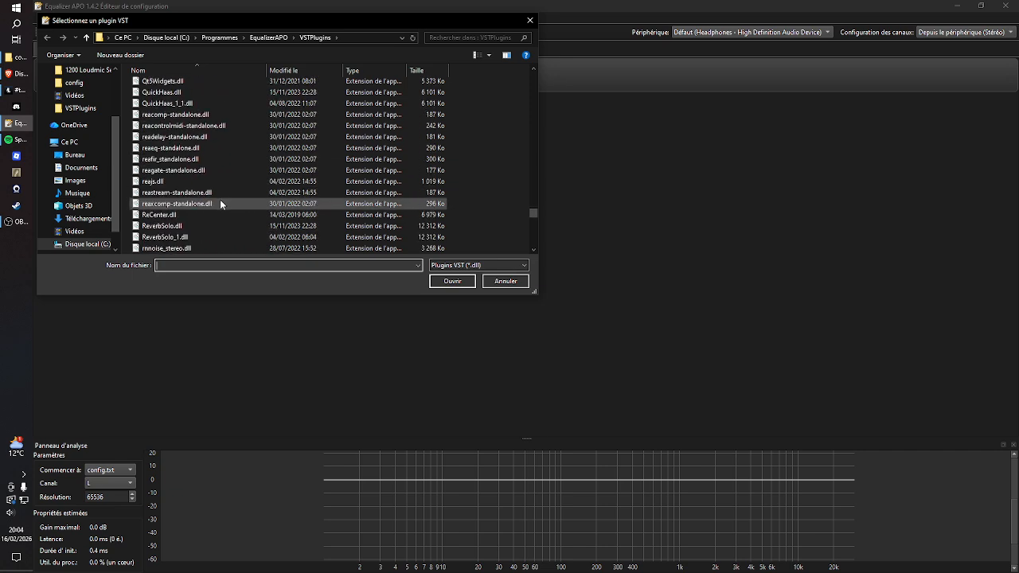
scroll(220, 204, down, 4)
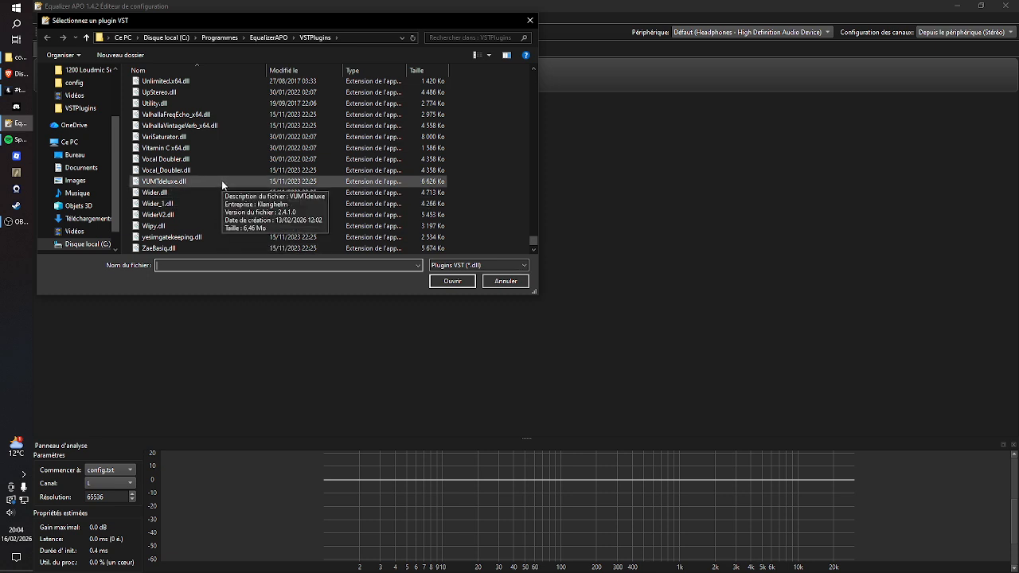
scroll(223, 181, up, 8)
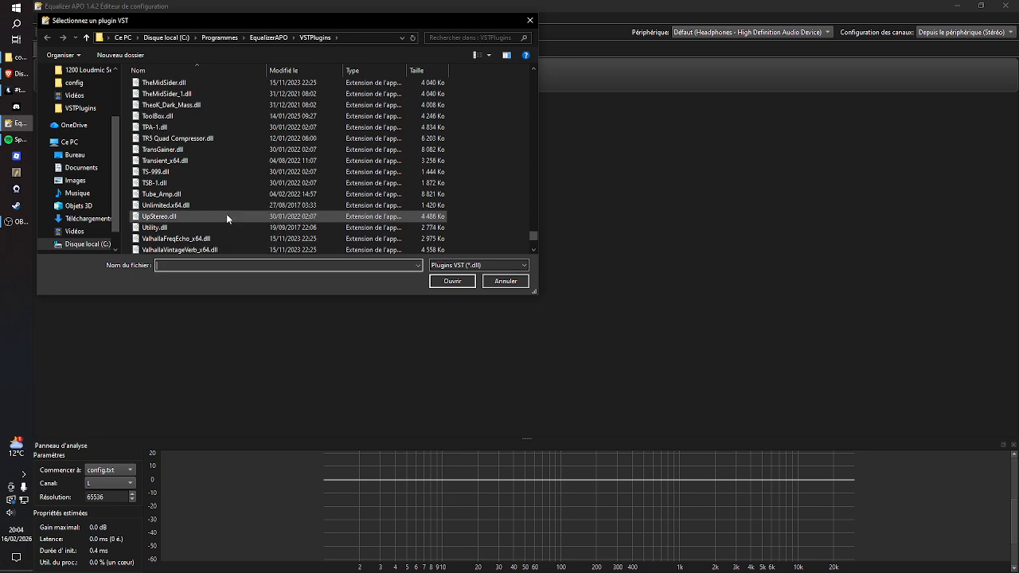
scroll(225, 210, up, 10)
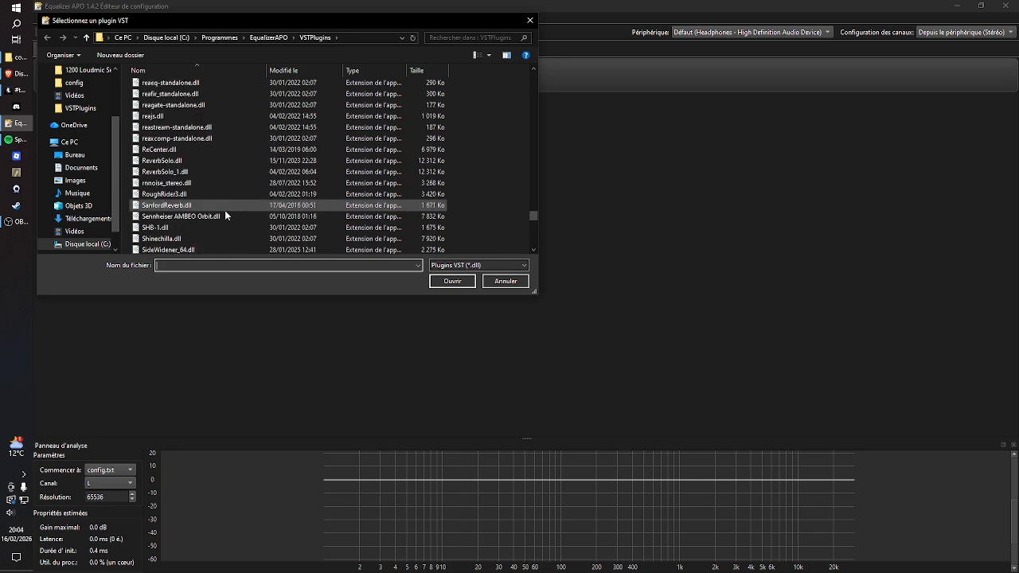
scroll(224, 208, up, 5)
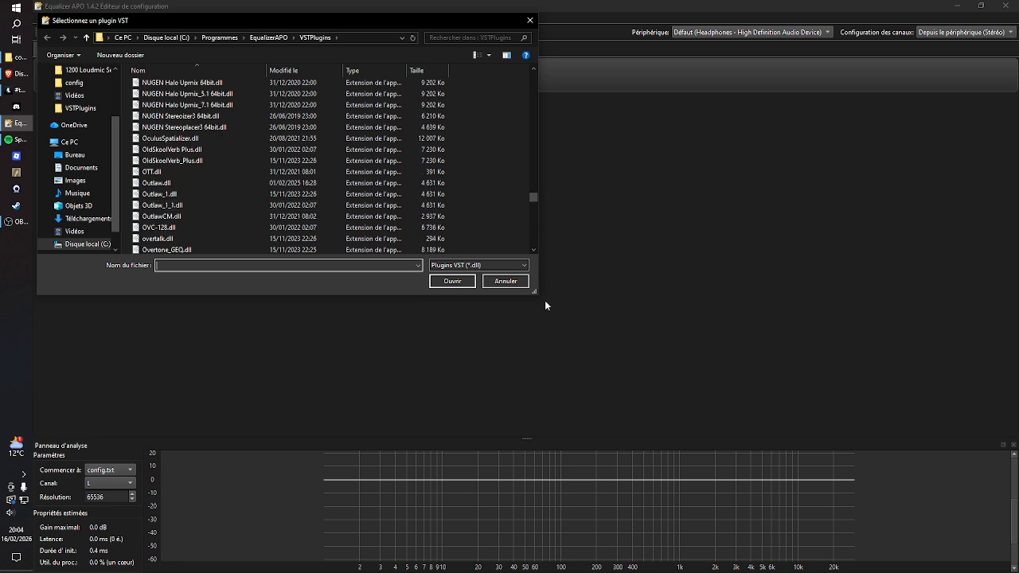
click(502, 281)
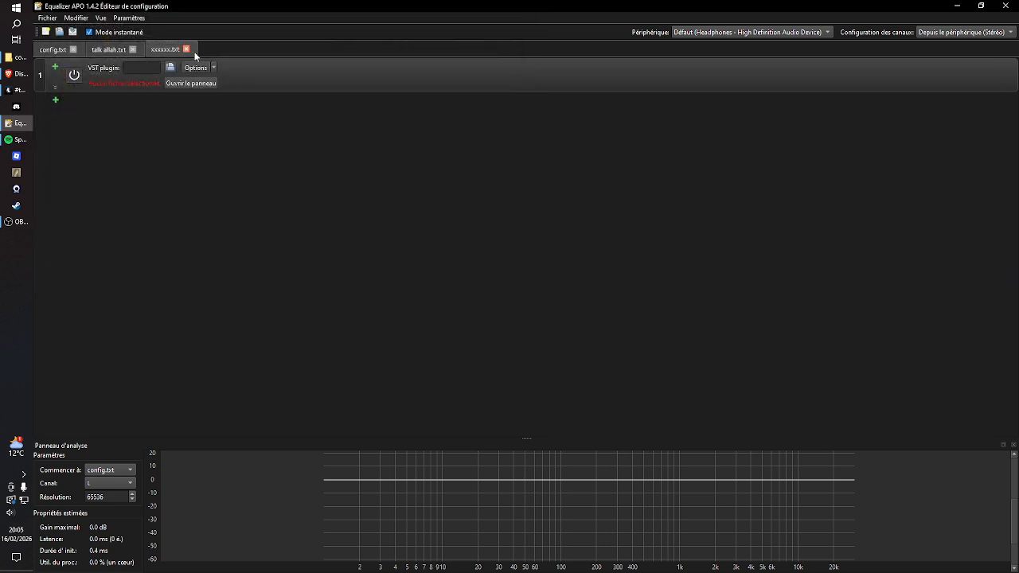
- Close xxxxxx.txt and examine the plugin chain in talk allah.txt, including ATKExpander, GGate, basiQ and the preamplification gain
click(186, 50)
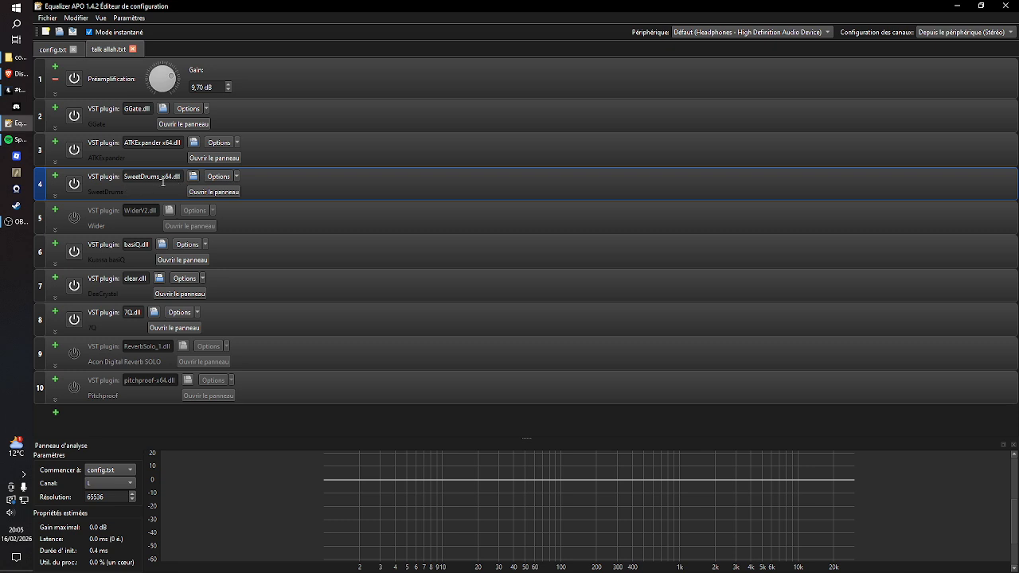
click(144, 161)
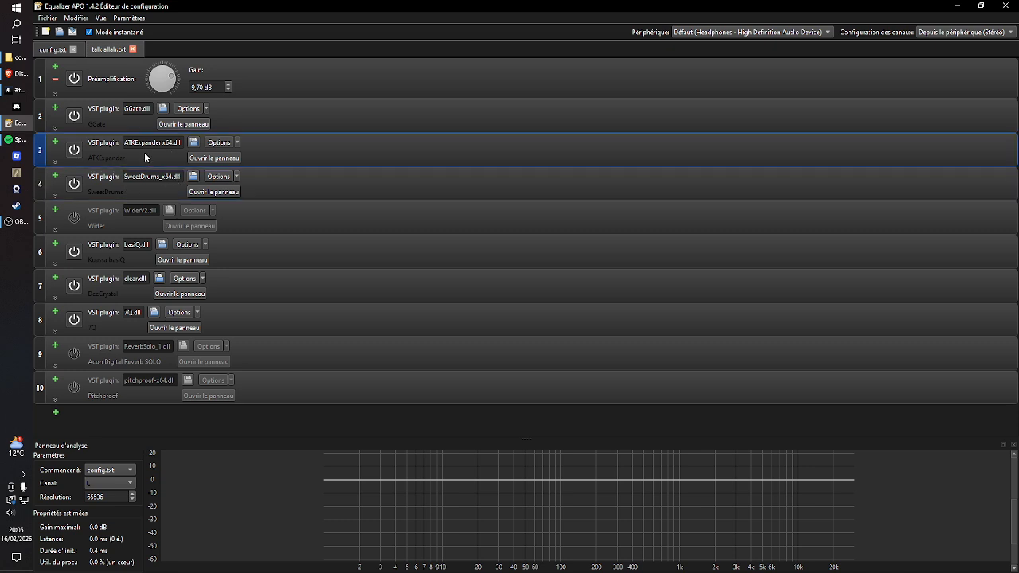
click(126, 116)
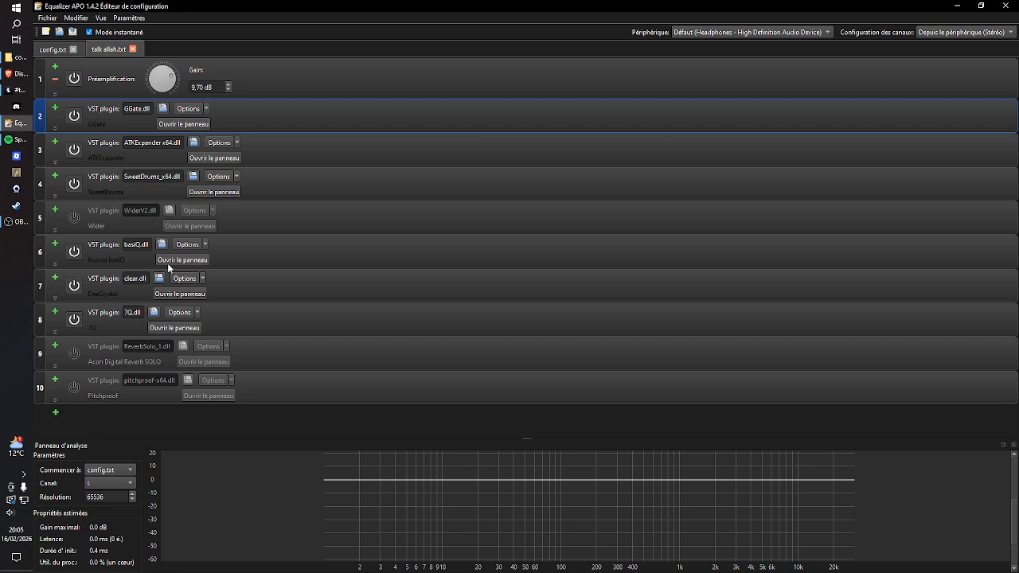
click(123, 250)
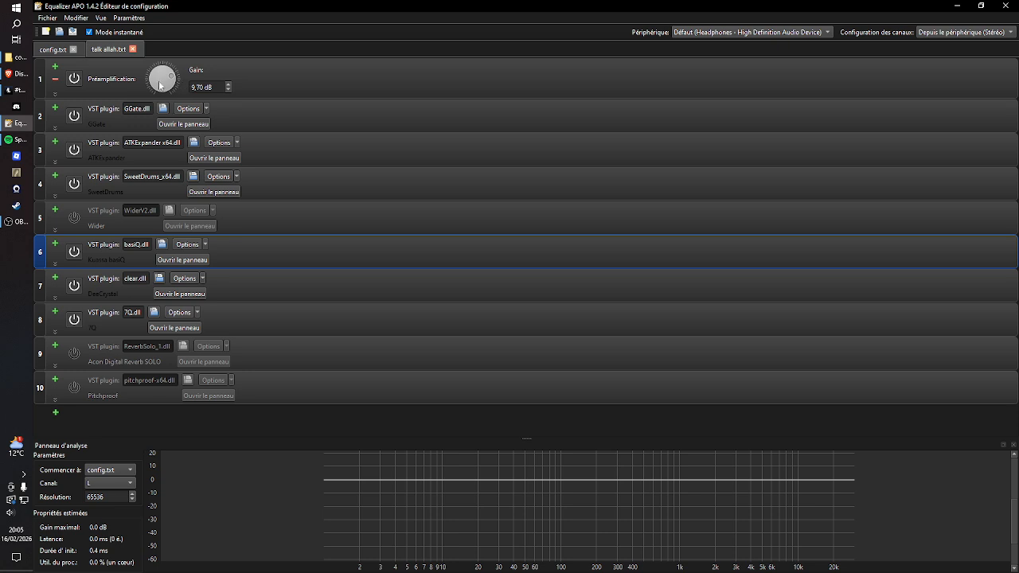
scroll(173, 93, up, 9)
drag(172, 89, 181, 74)
- Return to config.txt and remove the Include entry for xxxxxx.txt
click(59, 49)
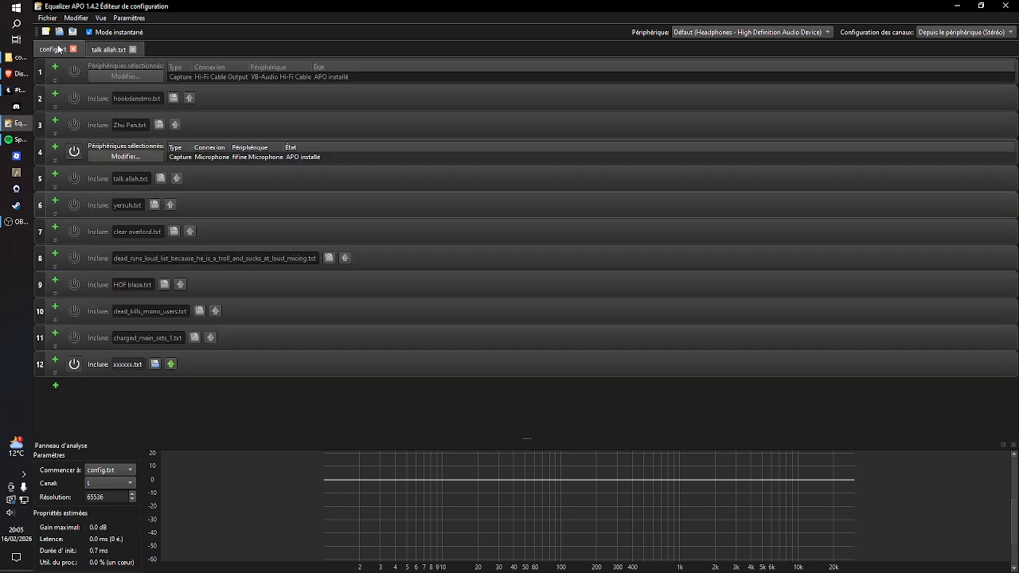
right_click(54, 369)
click(88, 374)
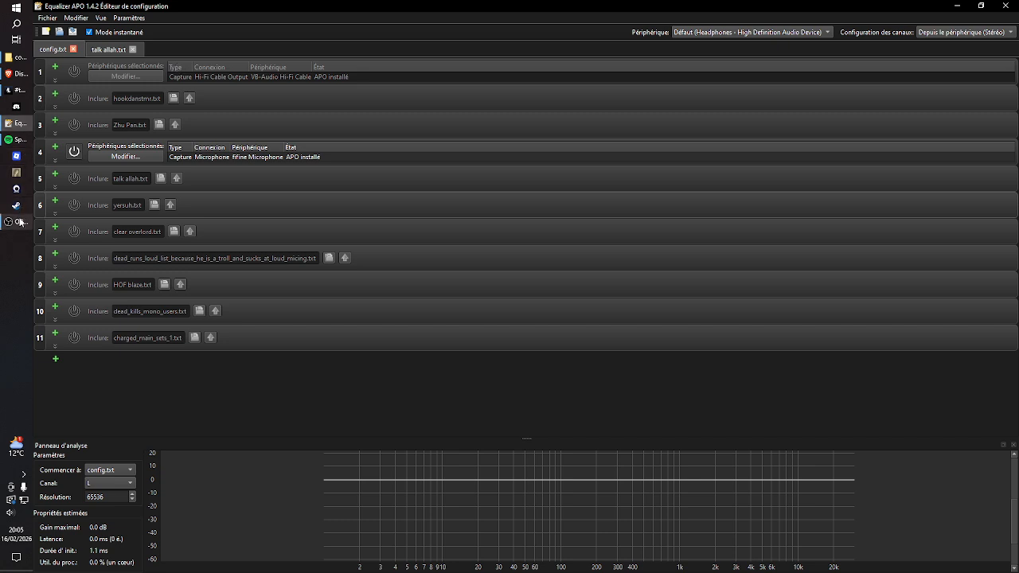
mouse_move(19, 222)
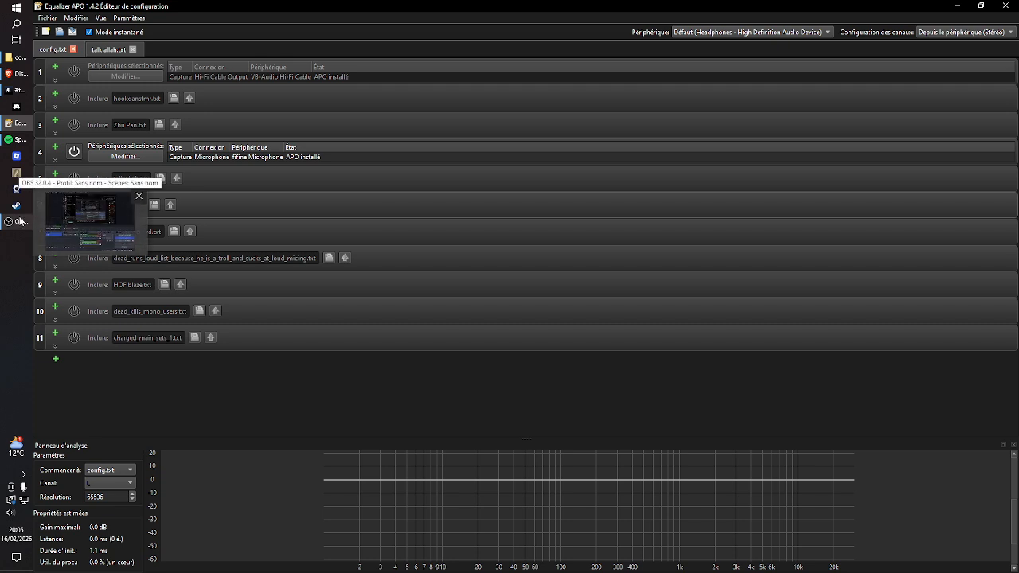